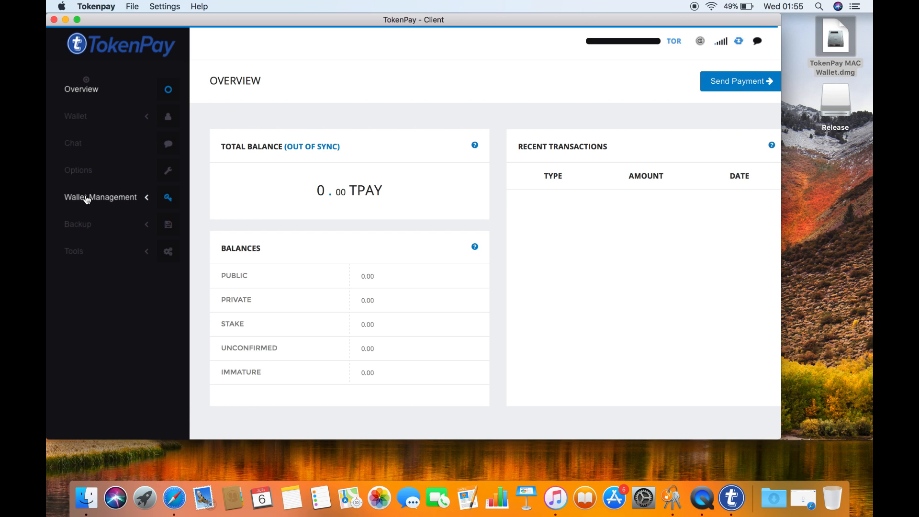
Look over the wallet's Transactions and Address Book pages and the address and narration fields of the Send page's payment form
mouse_move(605, 43)
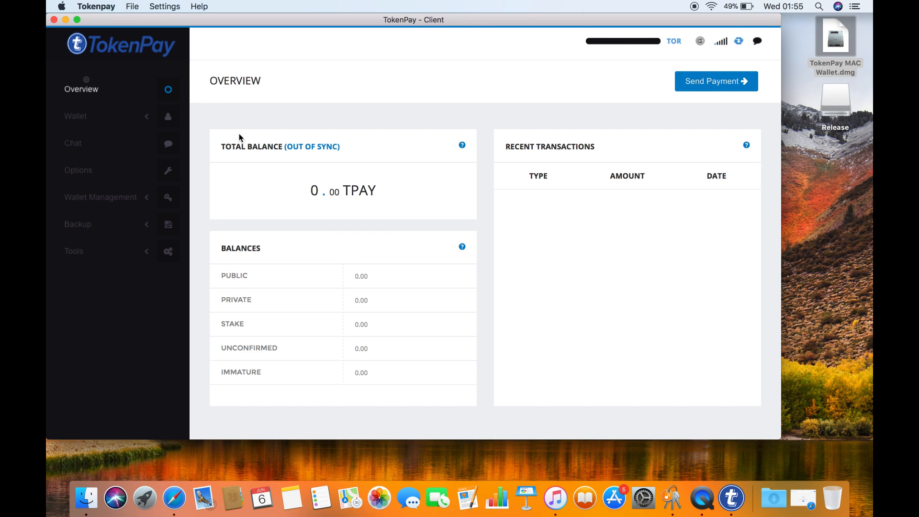
left_click(104, 122)
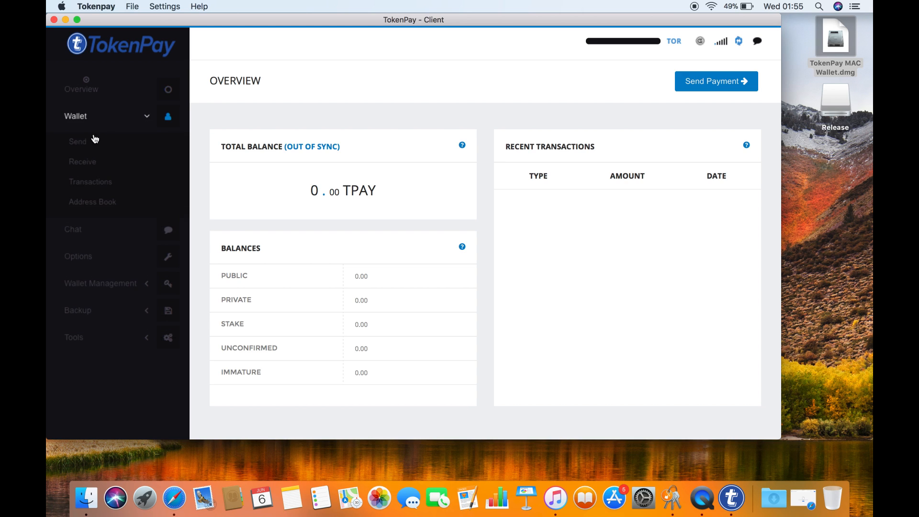
left_click(94, 139)
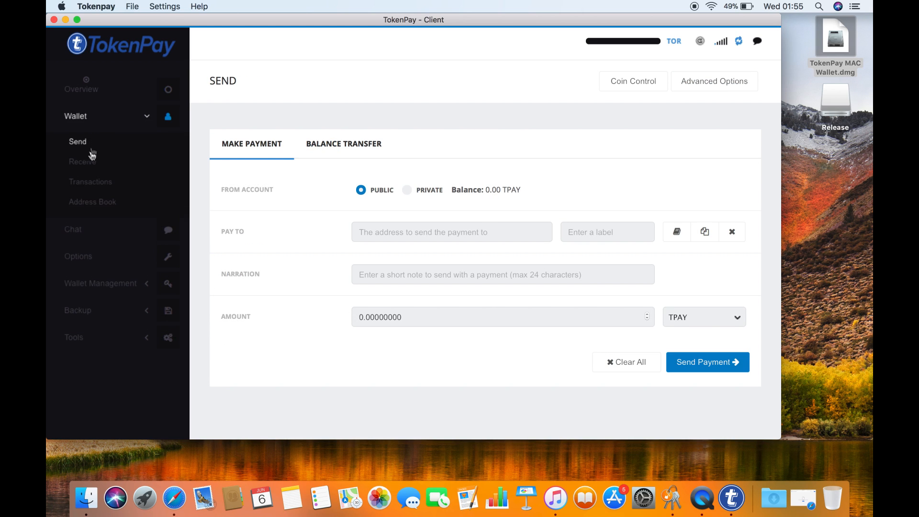
left_click(91, 182)
left_click(88, 200)
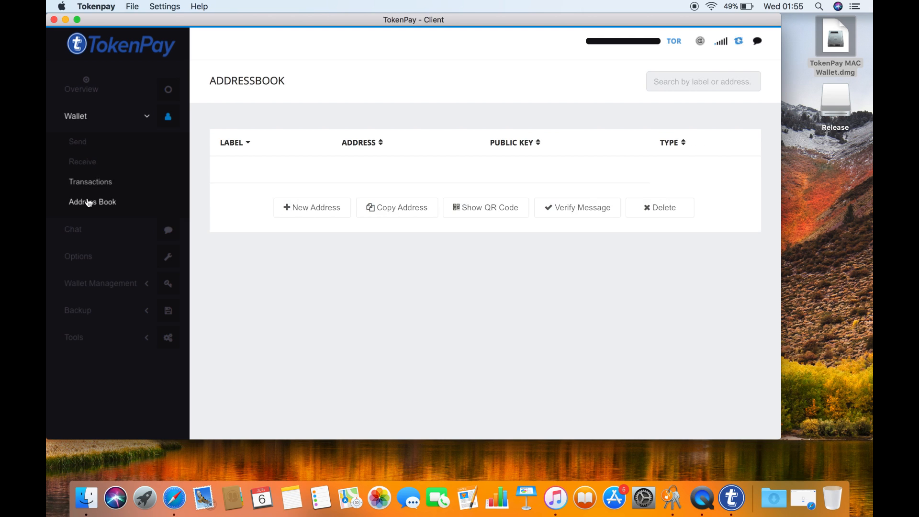
left_click(108, 139)
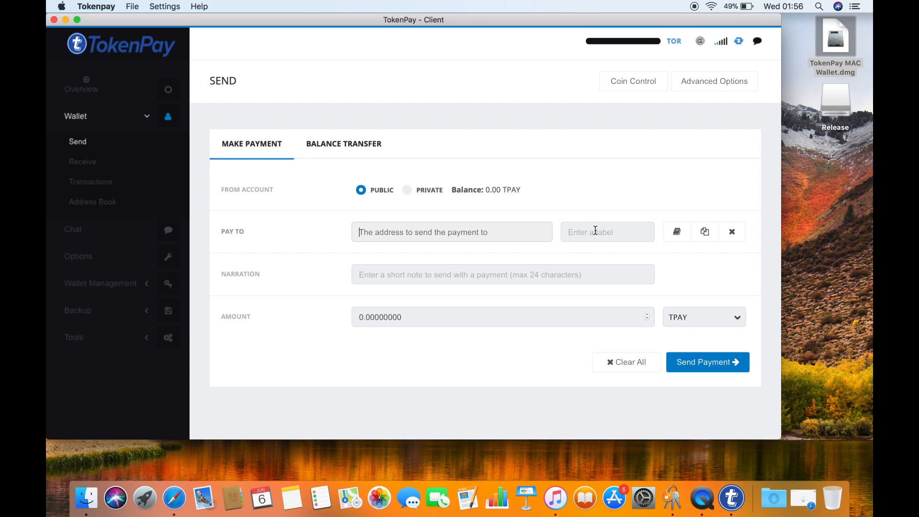
left_click(449, 266)
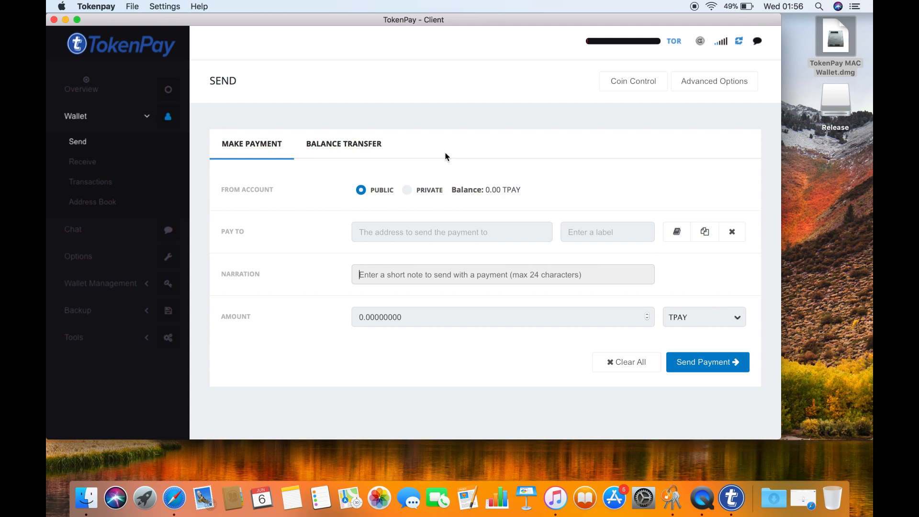
Examine the Balance Transfer form on the Send page with its advanced options shown
left_click(319, 153)
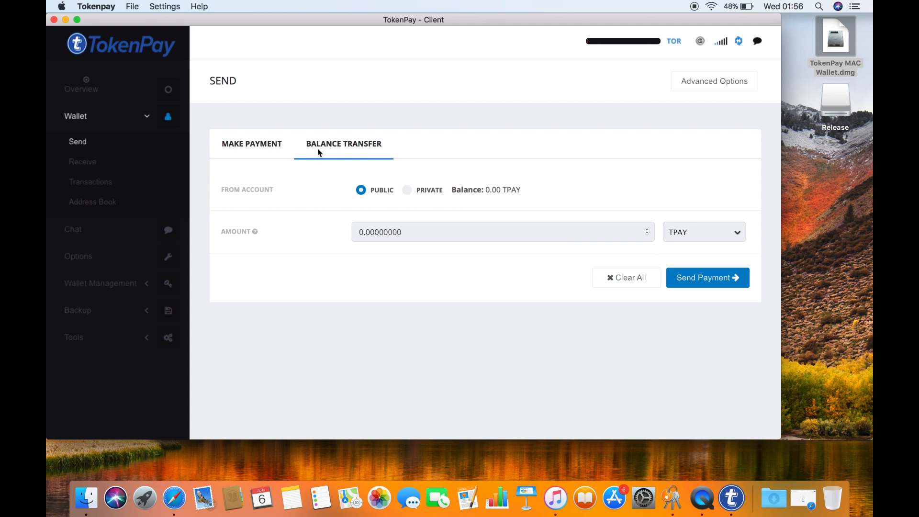
left_click(710, 93)
left_click(710, 93)
left_click(709, 93)
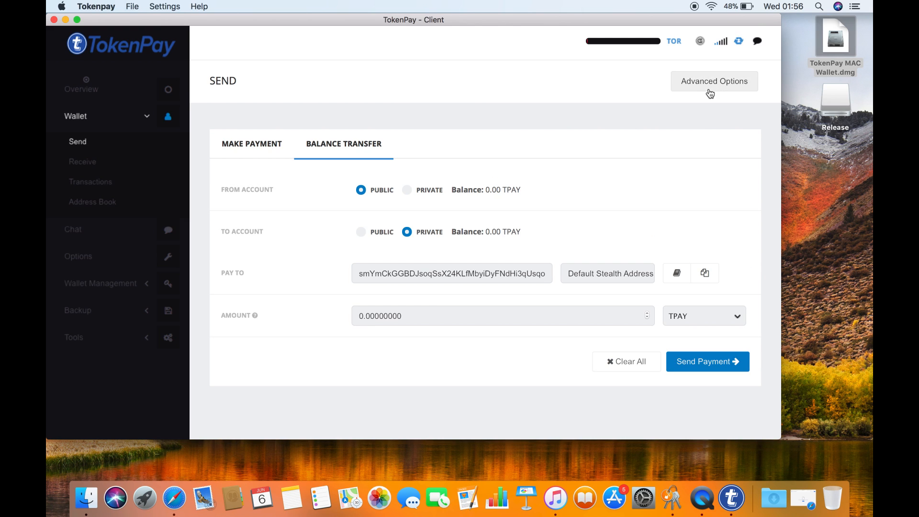
left_click(424, 193)
left_click(370, 198)
View the wallet's Receive addresses, its Transactions list and the Chat page
left_click(100, 165)
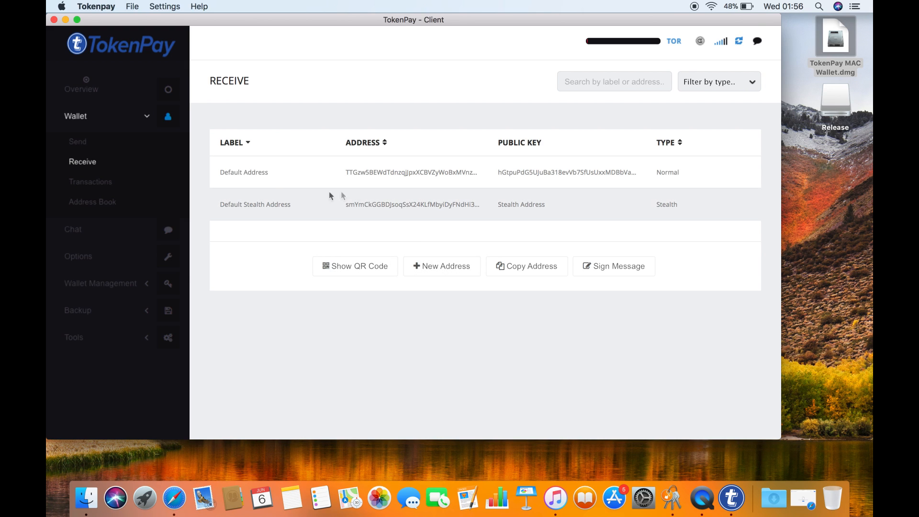
left_click(132, 180)
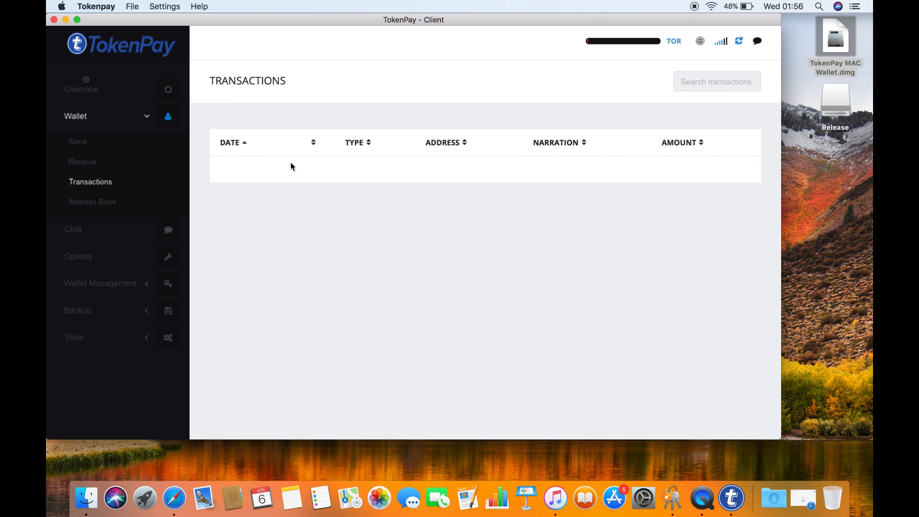
left_click(109, 226)
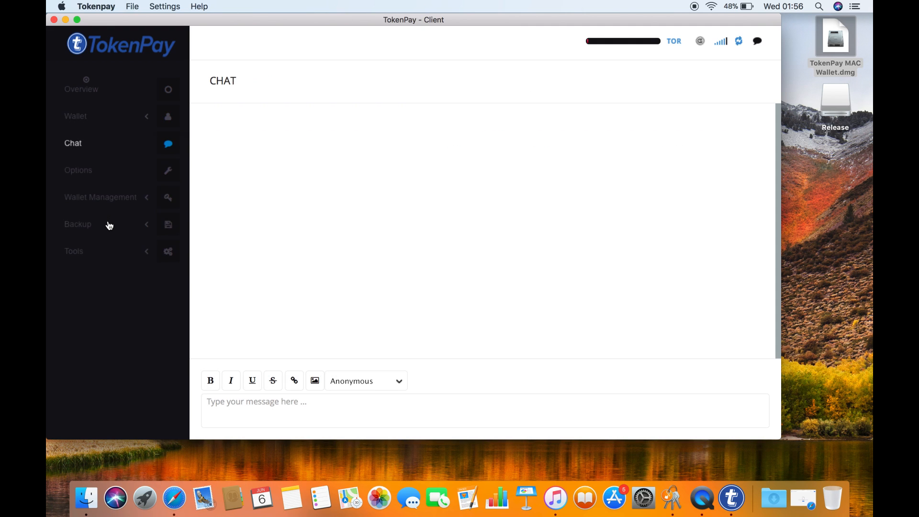
Review the main settings in Options, including fees and staking, and view the Add New Wallet form
left_click(107, 178)
left_click(308, 158)
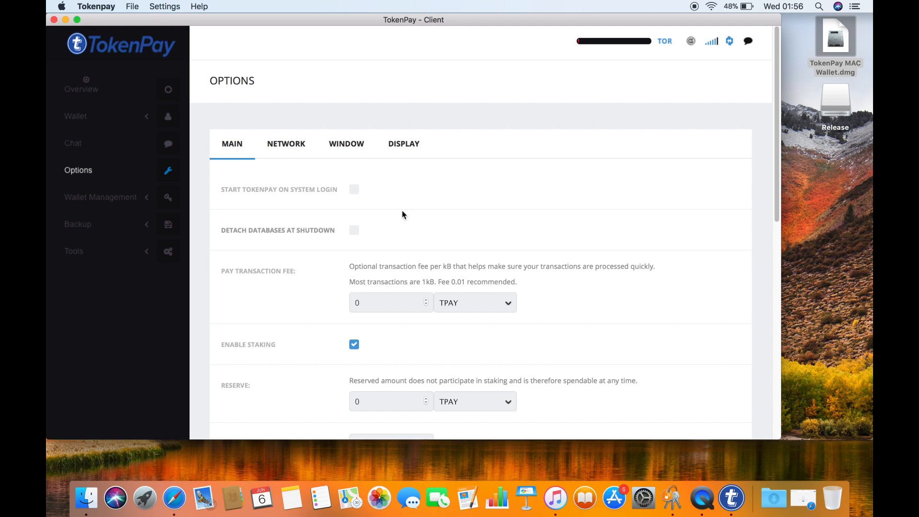
scroll(402, 215, "down", 5)
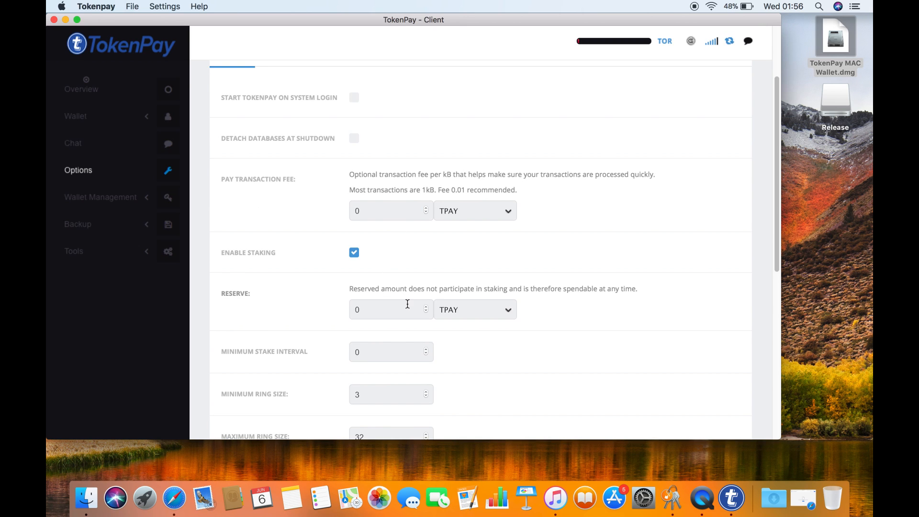
left_click(145, 200)
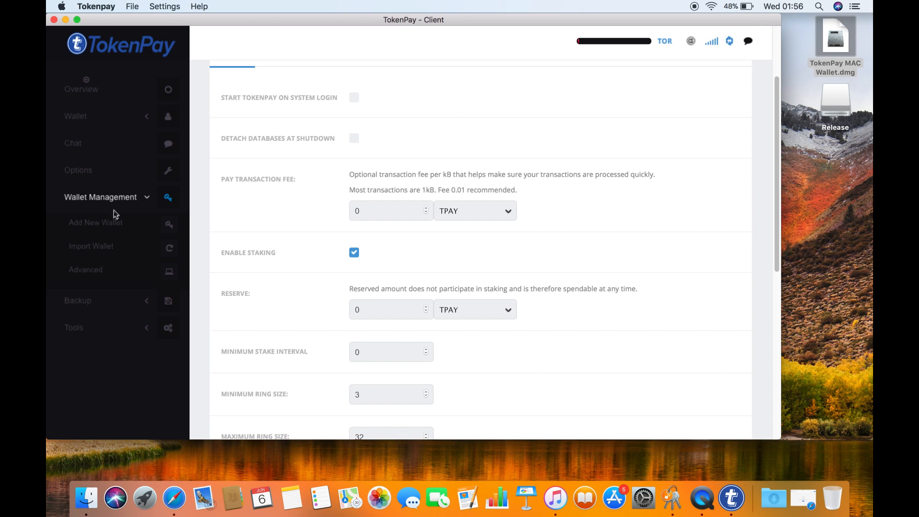
left_click(110, 224)
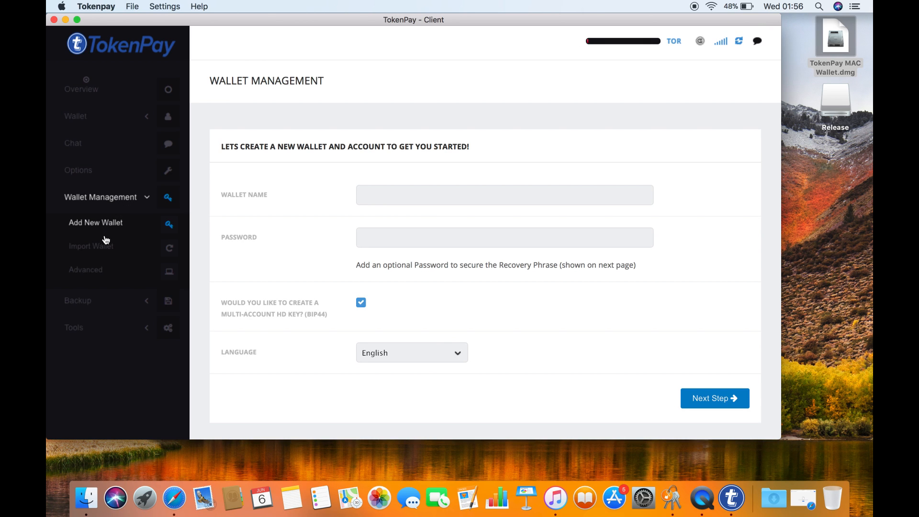
Back up the wallet to the Desktop under the file name "tpay backup"
left_click(97, 300)
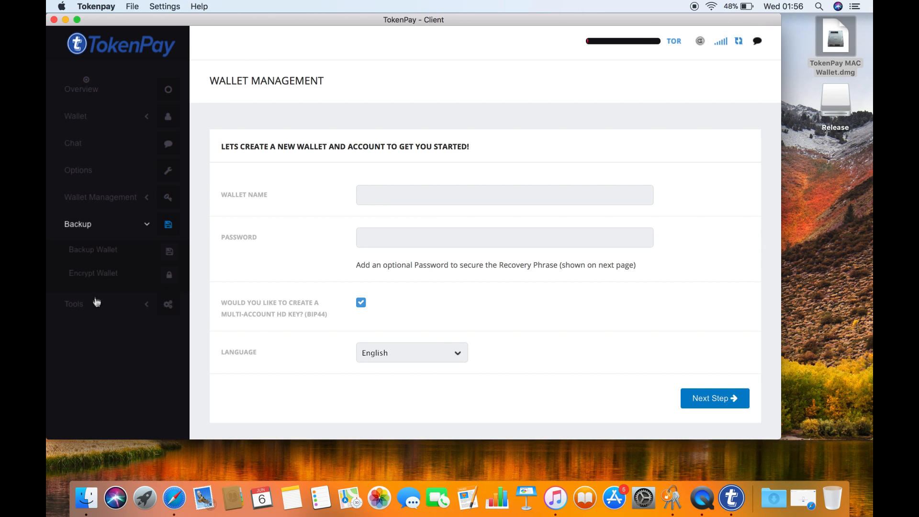
left_click(121, 258)
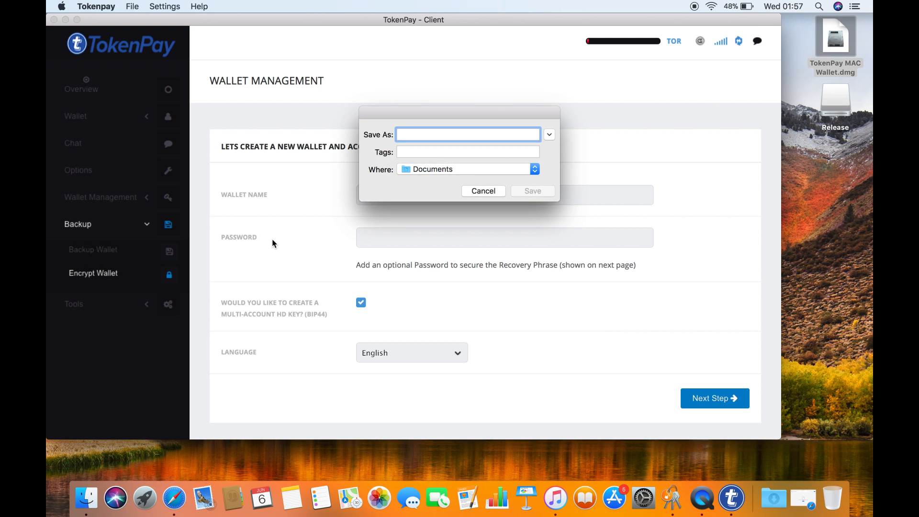
type("tpay backup")
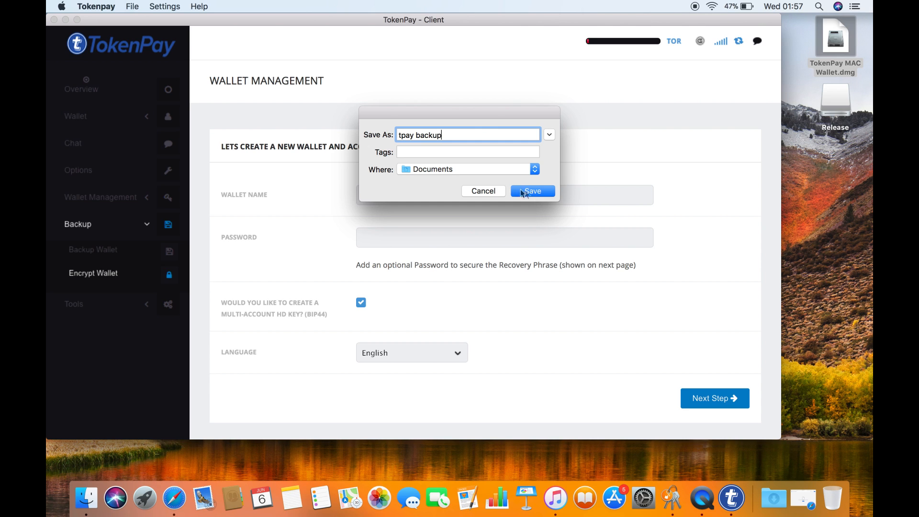
left_click(489, 168)
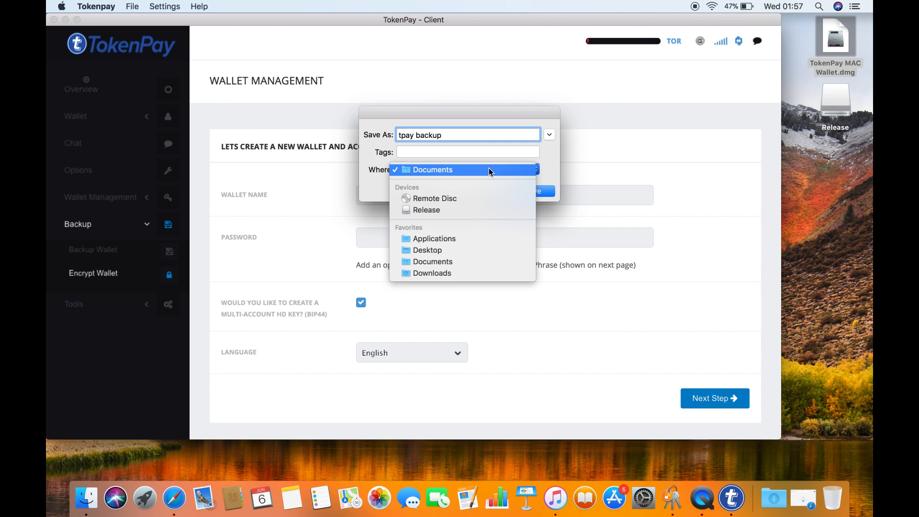
left_click(453, 248)
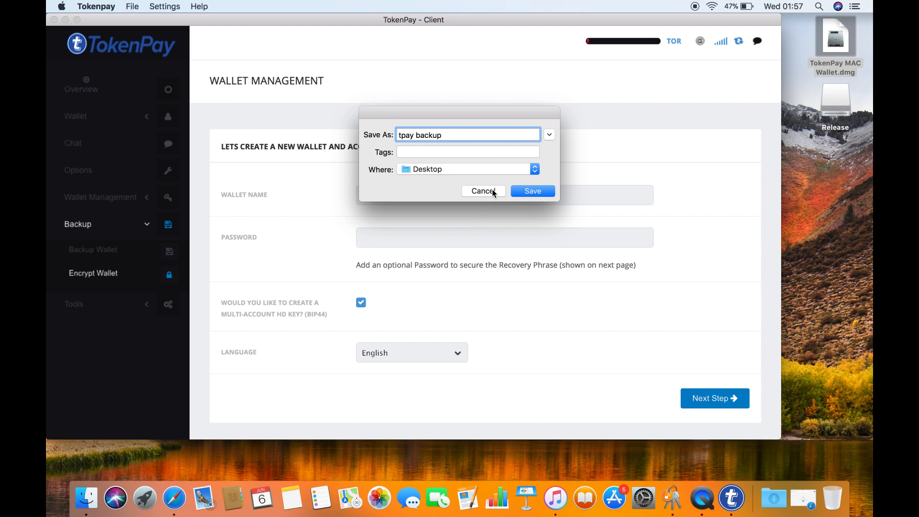
left_click(531, 191)
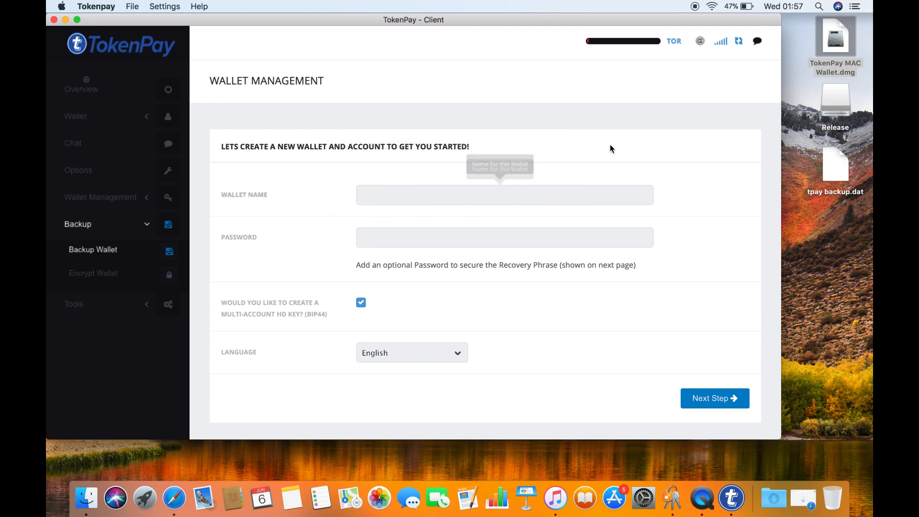
Preview tpay backup.dat on the desktop and check the ways to share it, including the system's Share Menu extensions
left_click(839, 164)
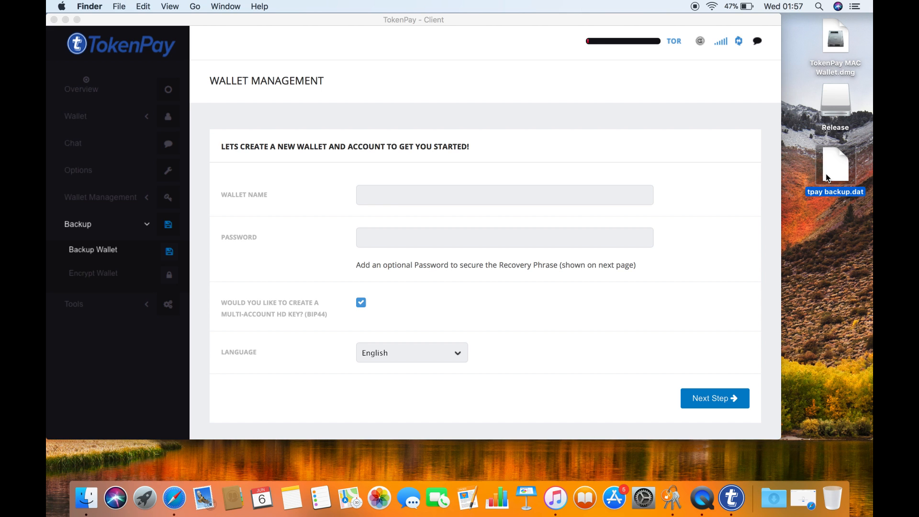
key("space")
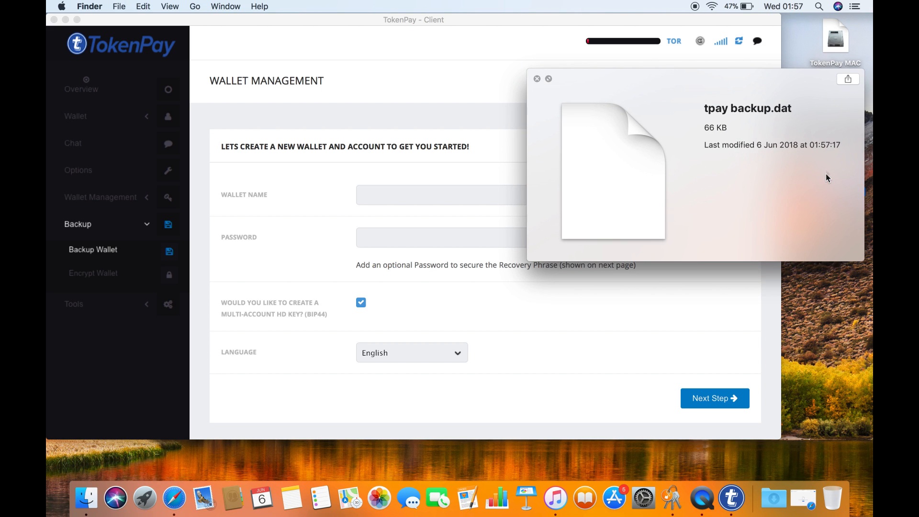
left_click(856, 80)
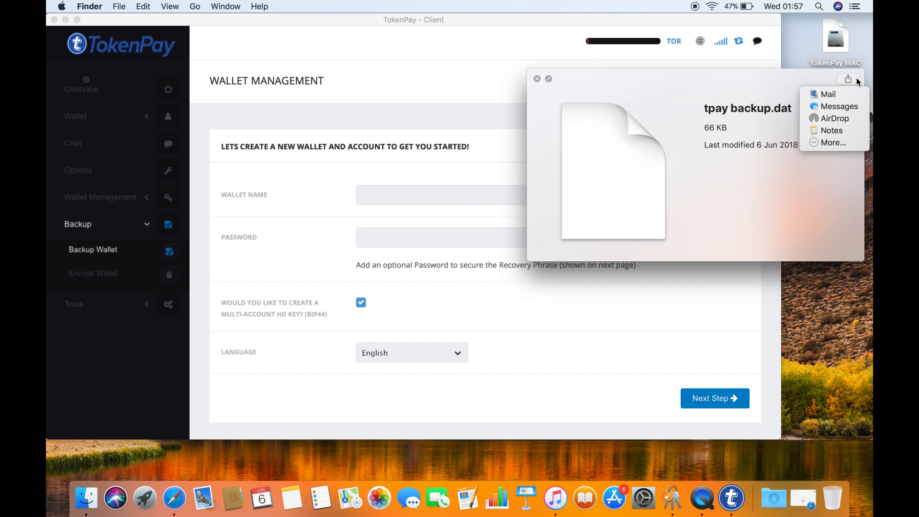
left_click(832, 142)
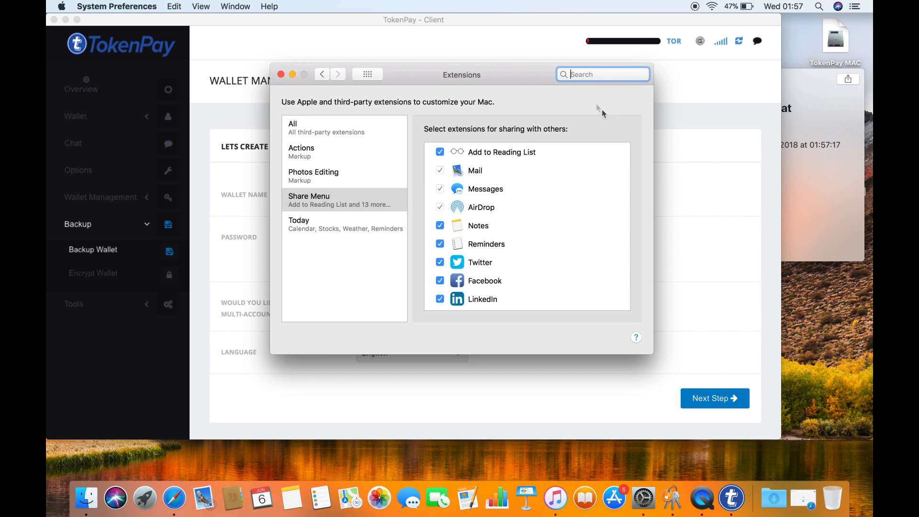
left_click(281, 74)
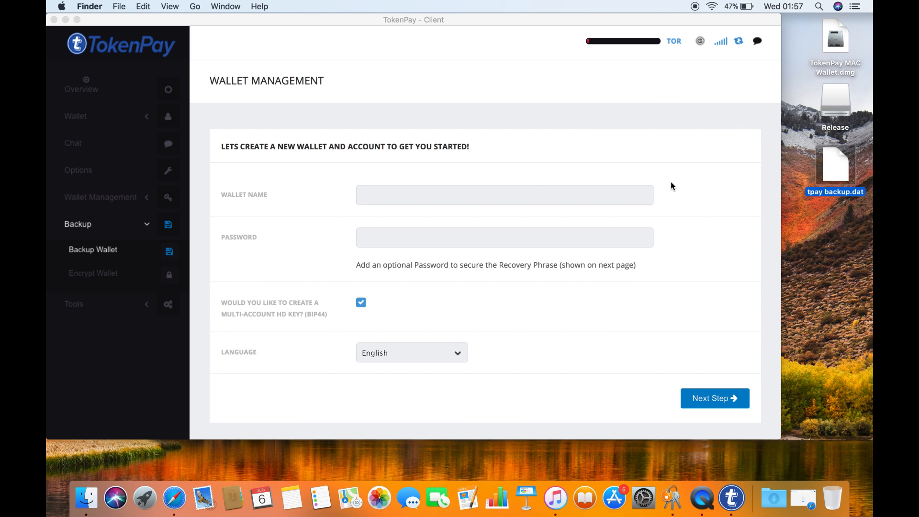
View the Encrypt Wallet passphrase dialog, dismiss it without encrypting, and view the Block Explorer
left_click(127, 281)
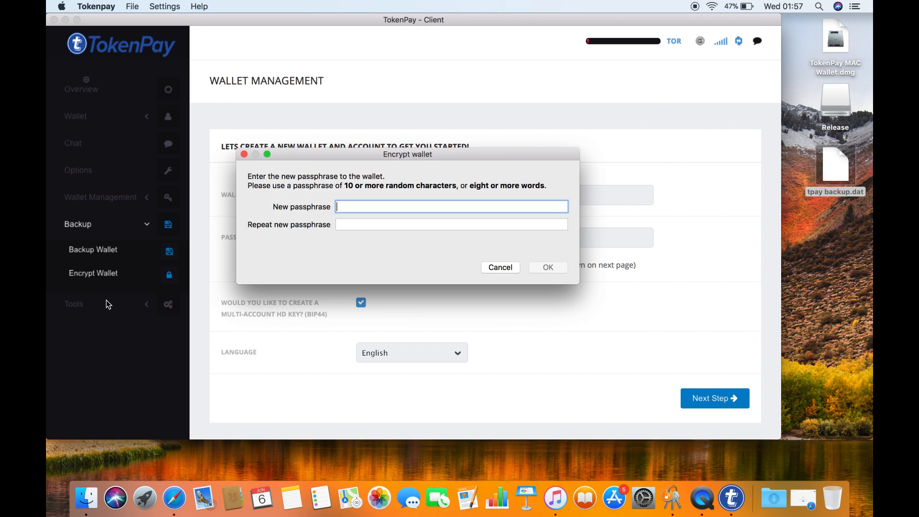
key("Escape")
left_click(104, 304)
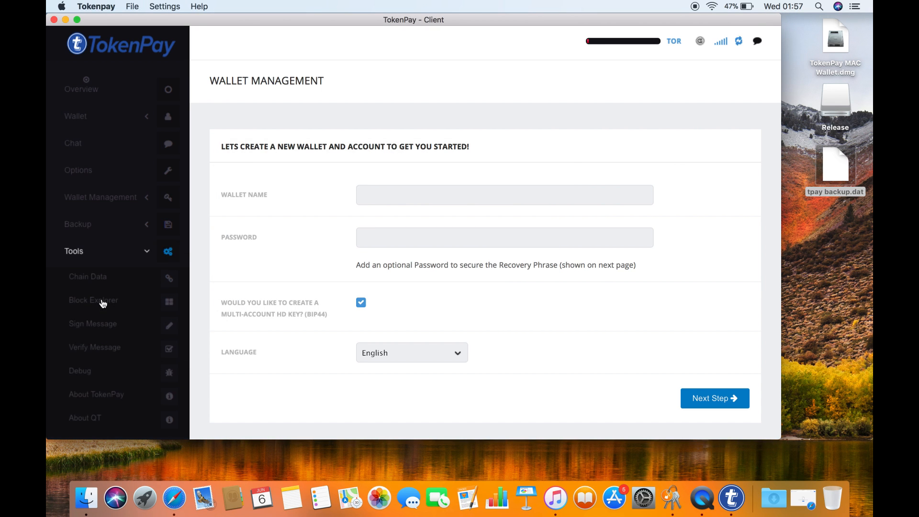
left_click(102, 302)
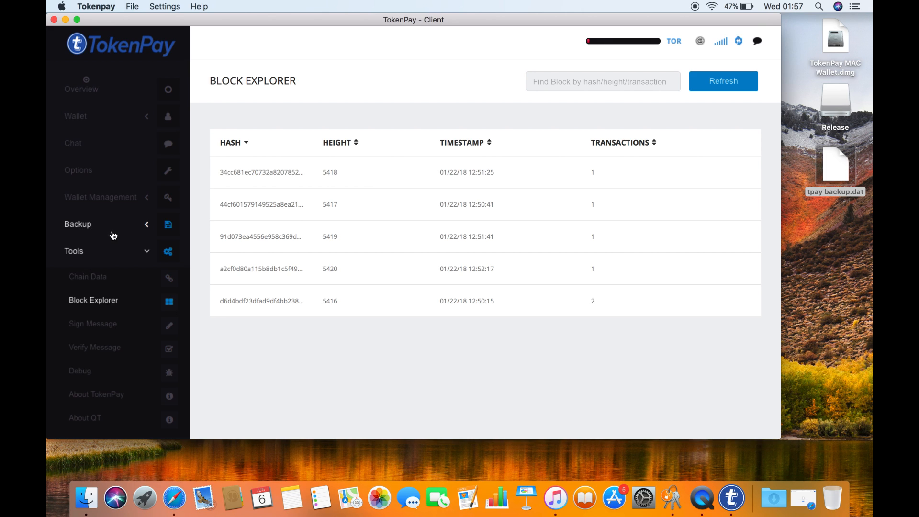
Set up a new wallet named "tpay main wallet", enter the recovery phrase password, and continue to the recovery phrase page
left_click(113, 204)
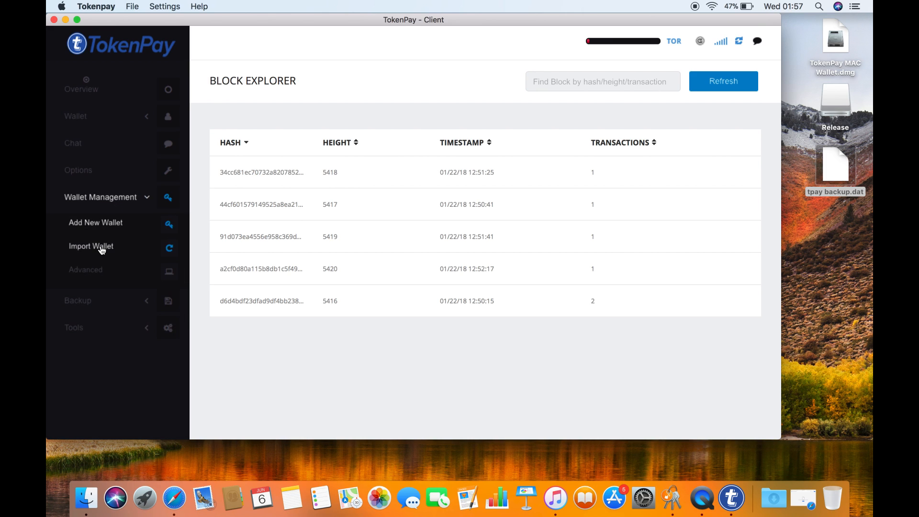
left_click(102, 248)
left_click(105, 224)
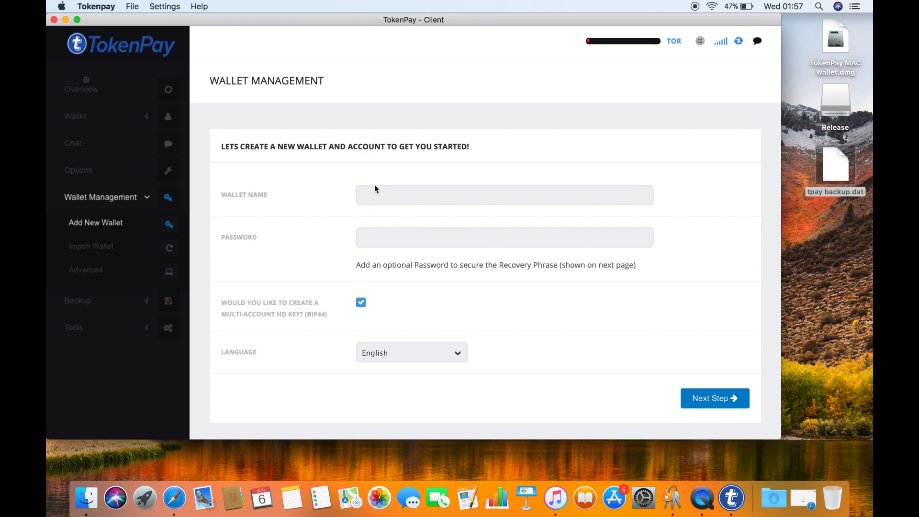
left_click(406, 203)
type("tpay main wallet")
key("Tab")
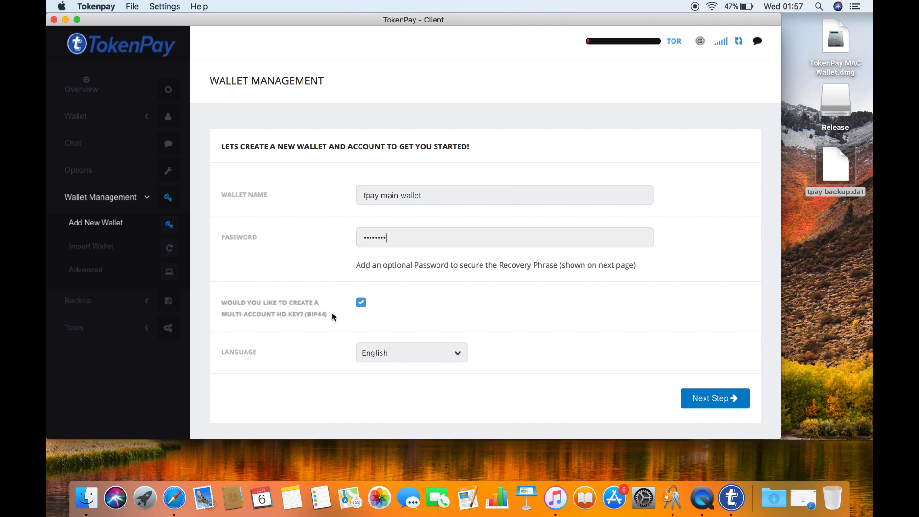
left_click(707, 401)
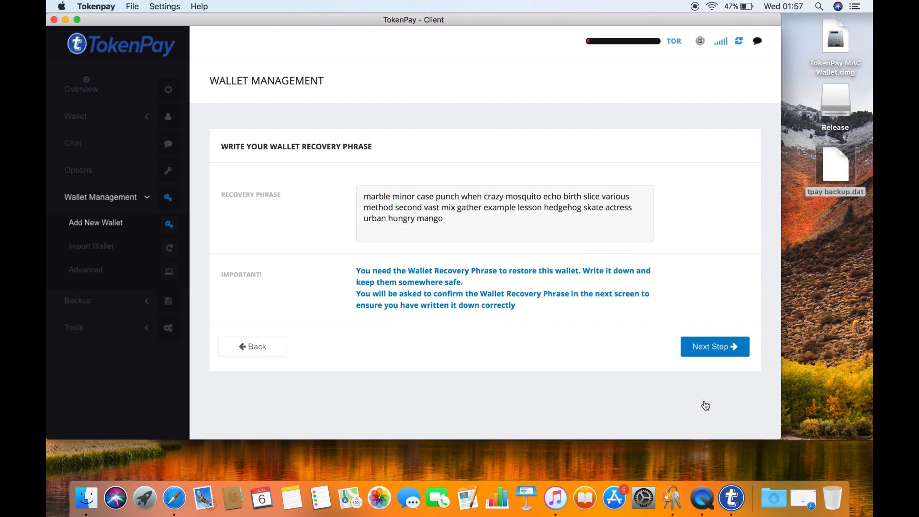
Select the entire wallet recovery phrase to copy it, and continue to the recovery phrase confirmation page
left_click_drag(459, 229, 365, 190)
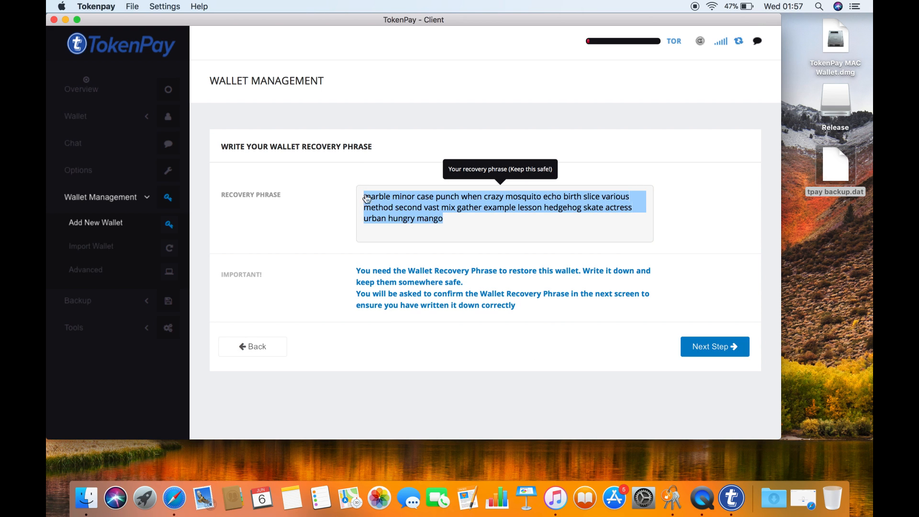
left_click(389, 210)
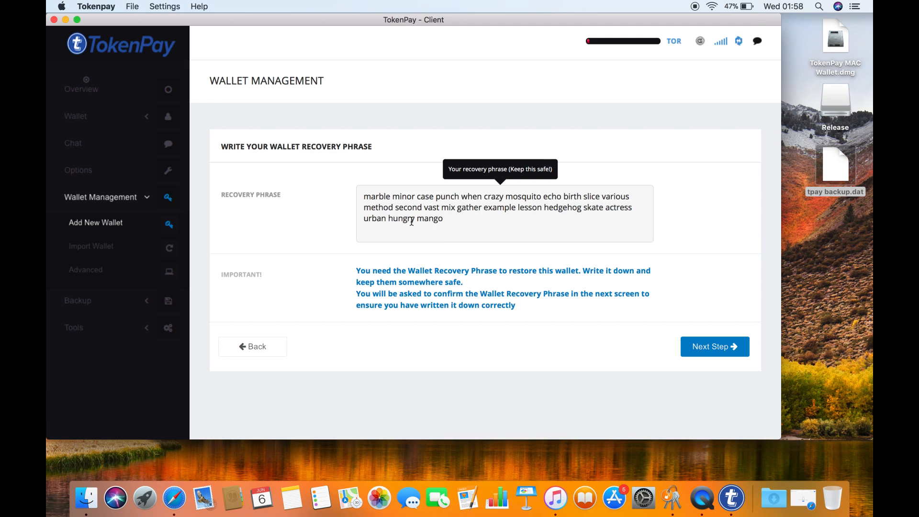
left_click_drag(444, 222, 348, 201)
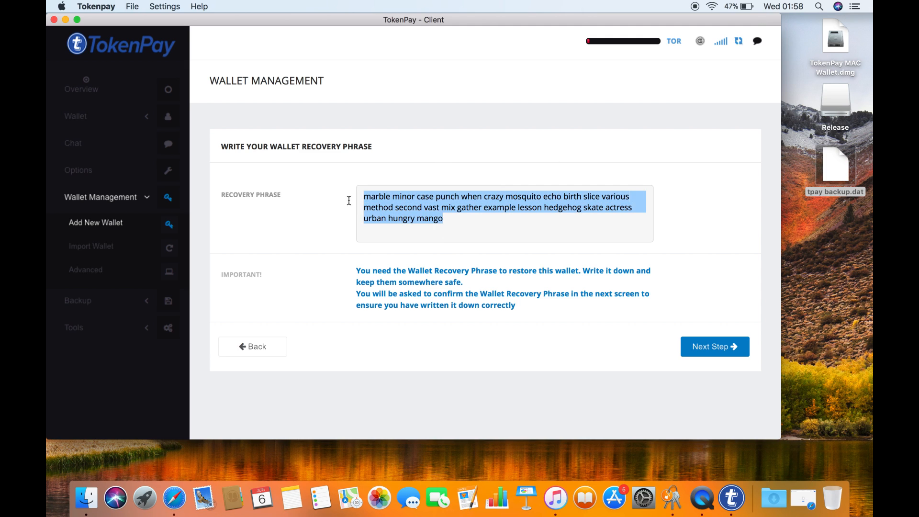
left_click(387, 213)
left_click_drag(447, 220, 355, 184)
left_click(710, 354)
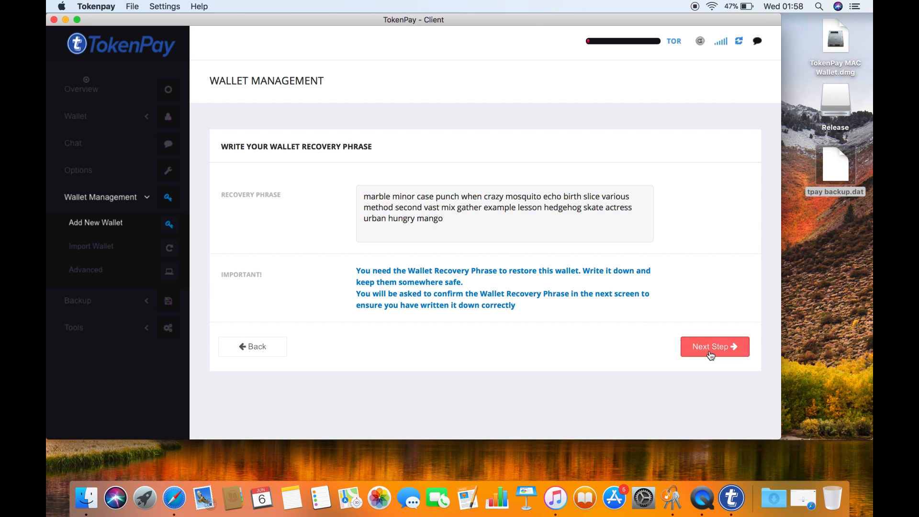
Try to paste the recovery phrase into the confirmation field, and return to the page showing the phrase
left_click(509, 229)
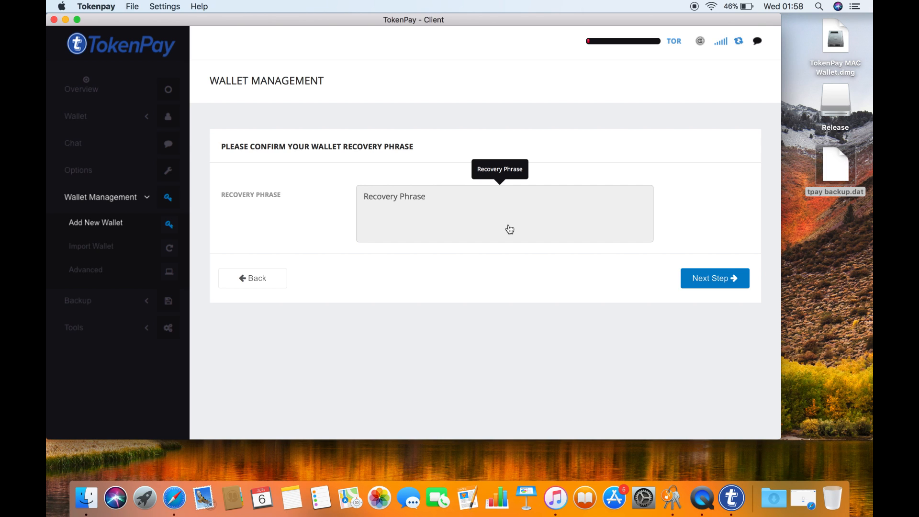
type("v")
key("BackSpace")
type("v")
key("BackSpace")
type("v")
key("BackSpace")
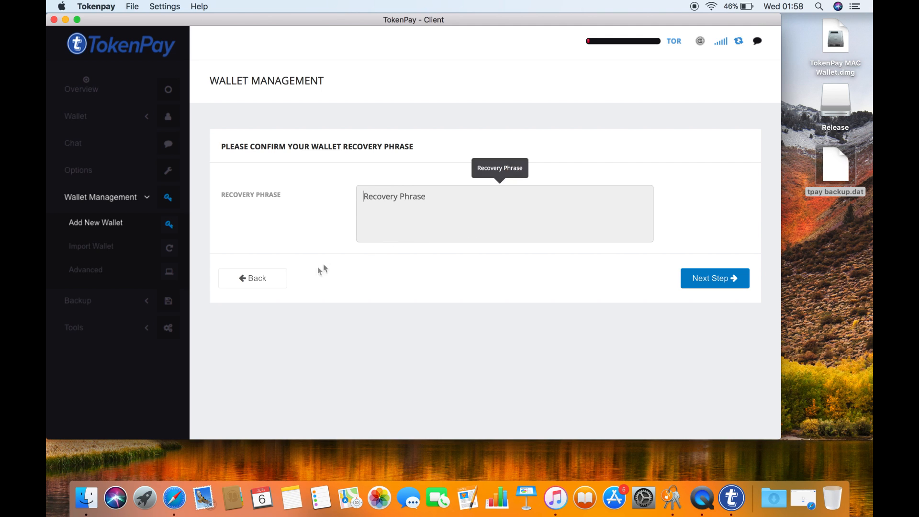
left_click(261, 285)
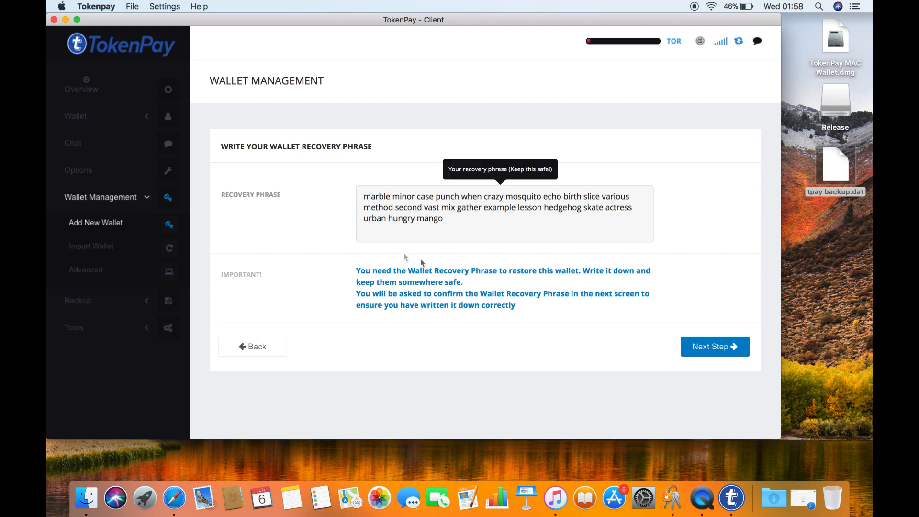
Submit the recovery phrase confirmation with the field left blank, dismiss the alert, and go back to the phrase page
left_click(707, 354)
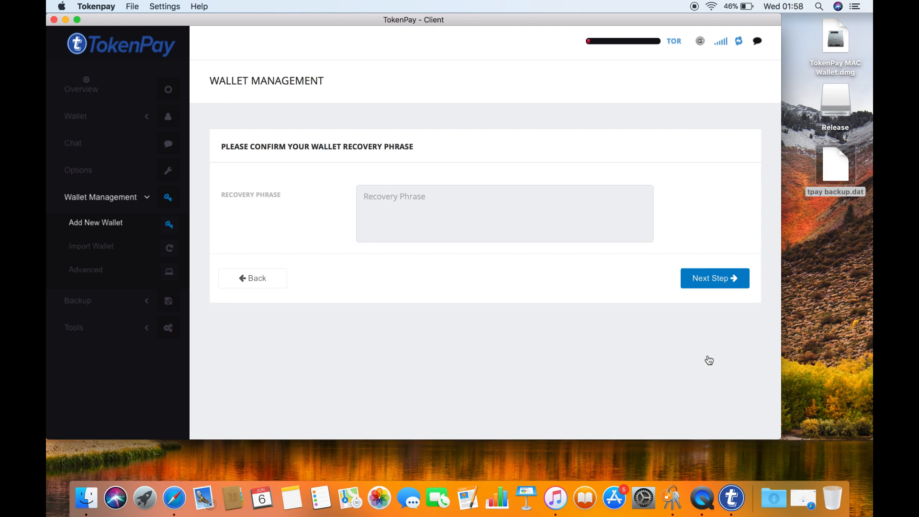
left_click(697, 277)
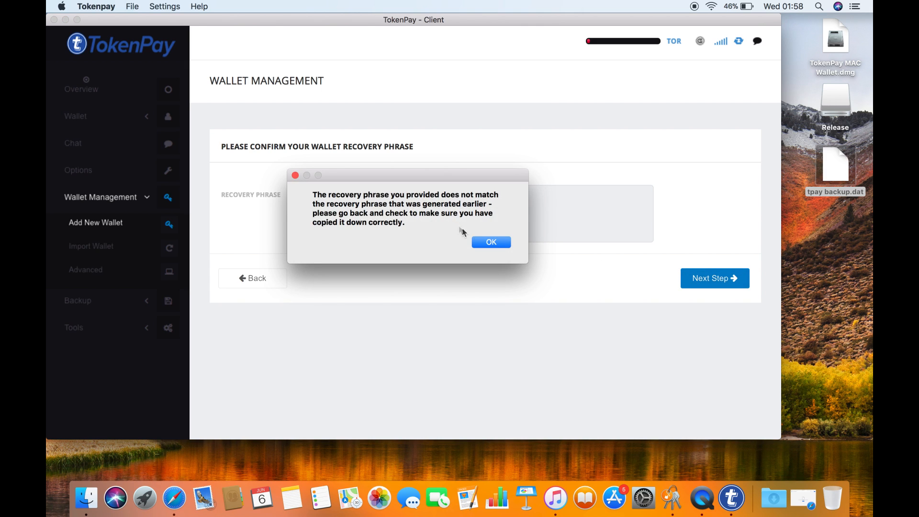
left_click(490, 242)
left_click(240, 276)
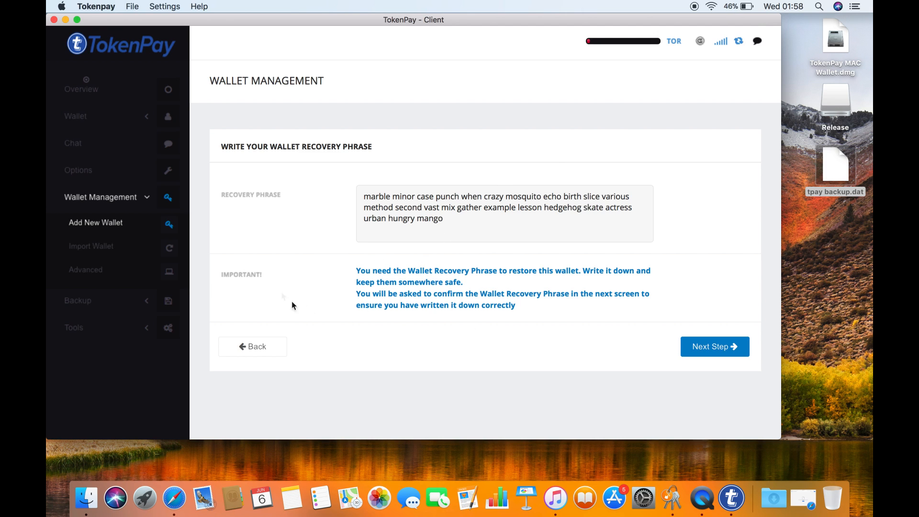
View the Advanced wallet management page with its accounts and wallet keys, the Import Wallet page, and the main Options
left_click(113, 263)
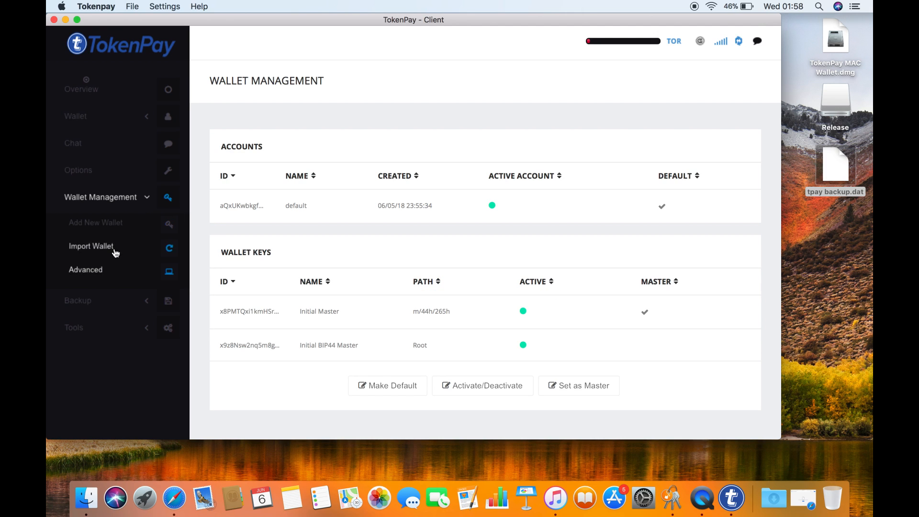
left_click(114, 250)
left_click(109, 174)
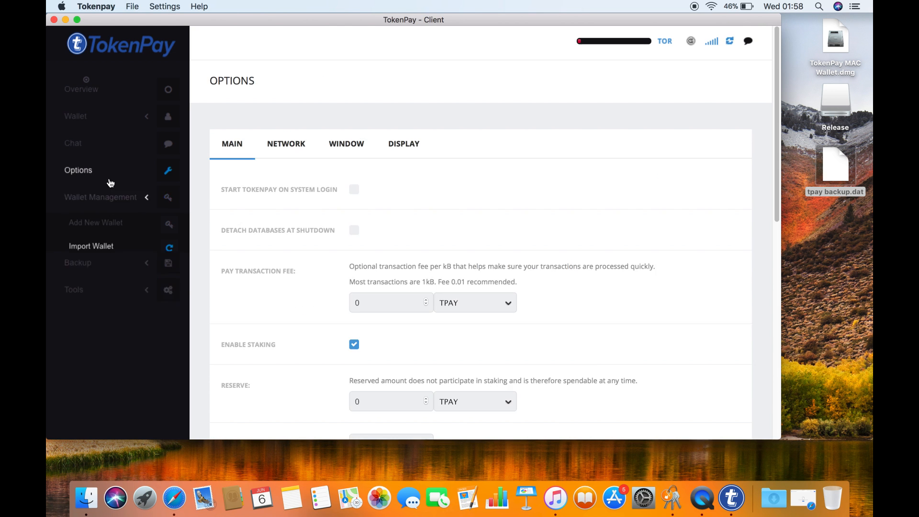